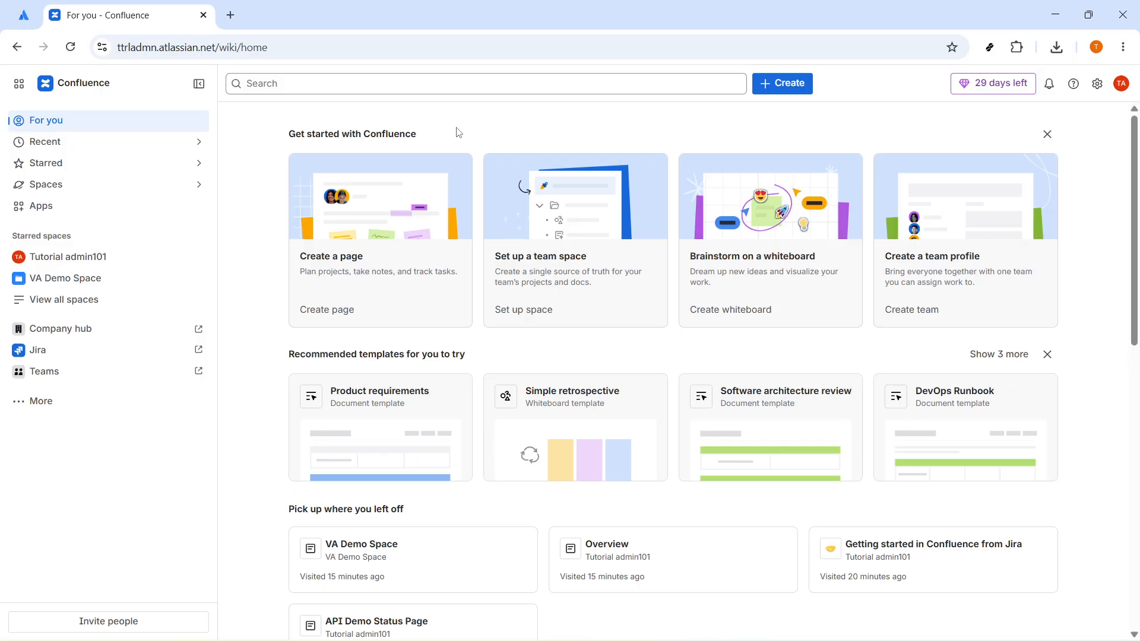
Step: Create a new page and title it "Version History Diff Demo"
{"action": "left_click", "coordinate": [797, 87]}
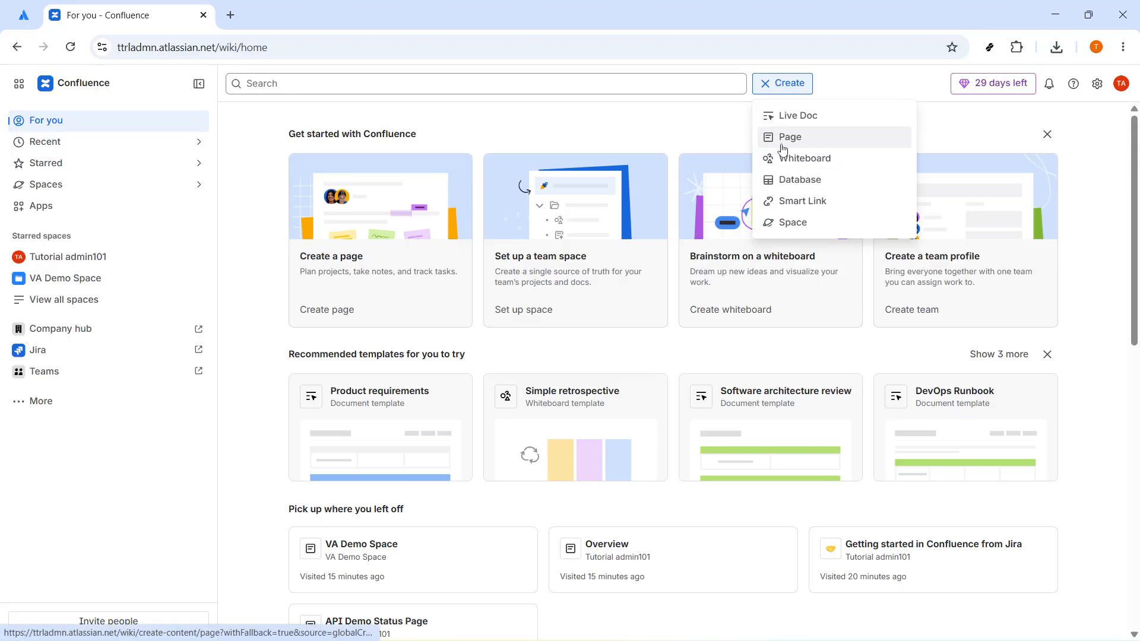
{"action": "left_click", "coordinate": [816, 148]}
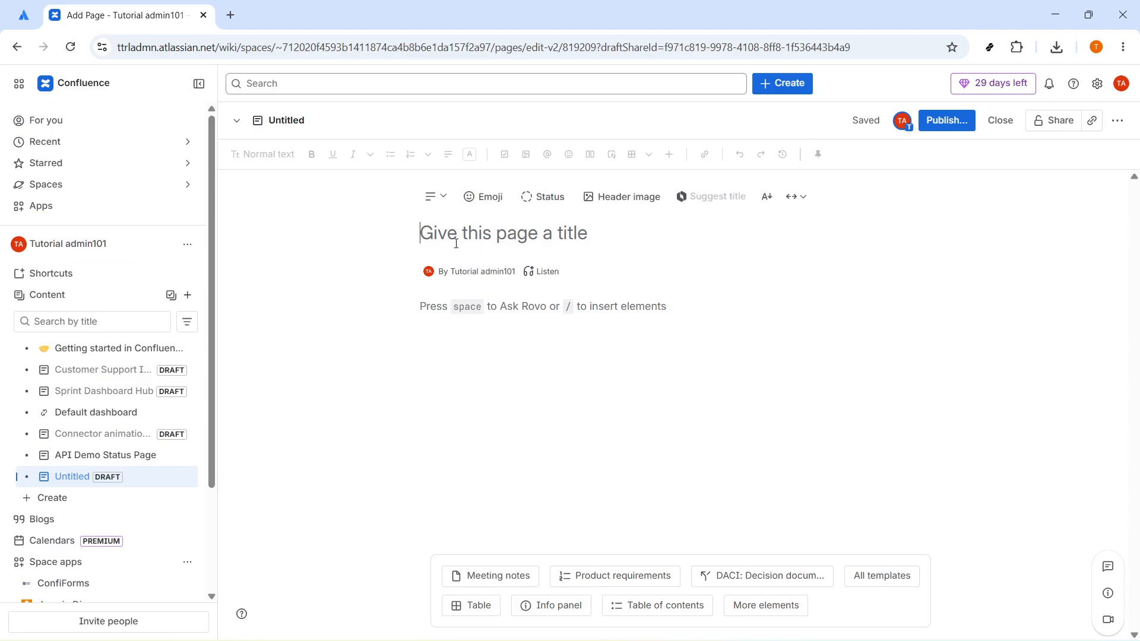
{"action": "type", "text": "Versioon"}
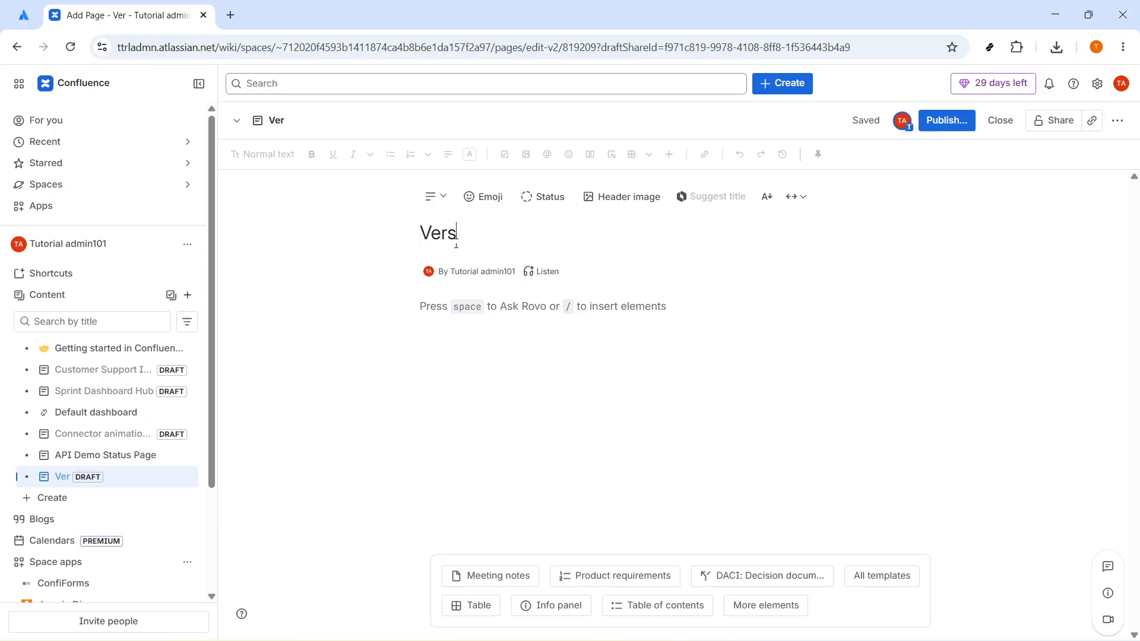
{"action": "key", "text": "BackSpace"}
{"action": "key", "text": "BackSpace"}
{"action": "type", "text": "n Histo"}
{"action": "key", "text": "BackSpace"}
{"action": "type", "text": "tory"}
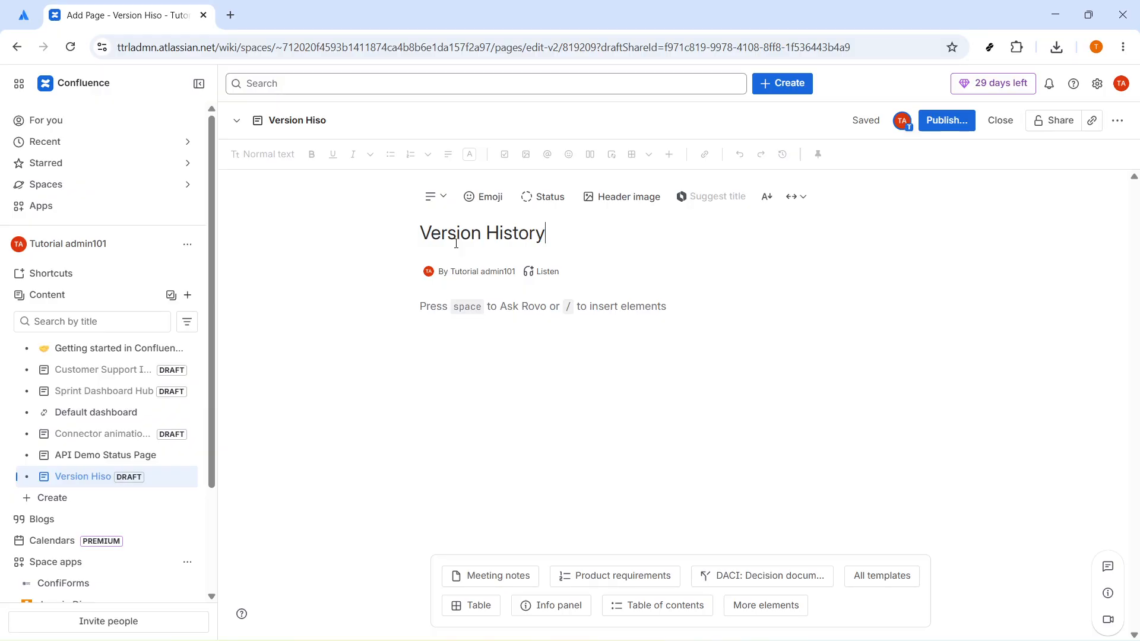
{"action": "type", "text": " Diff Demo"}
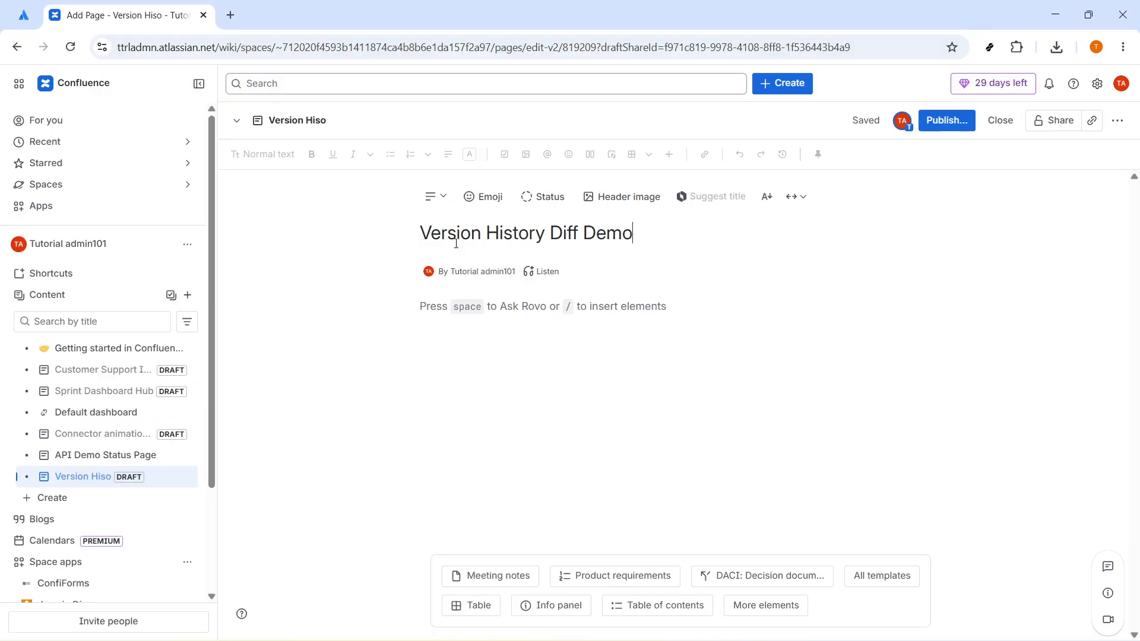
{"action": "key", "text": "ctrl+a"}
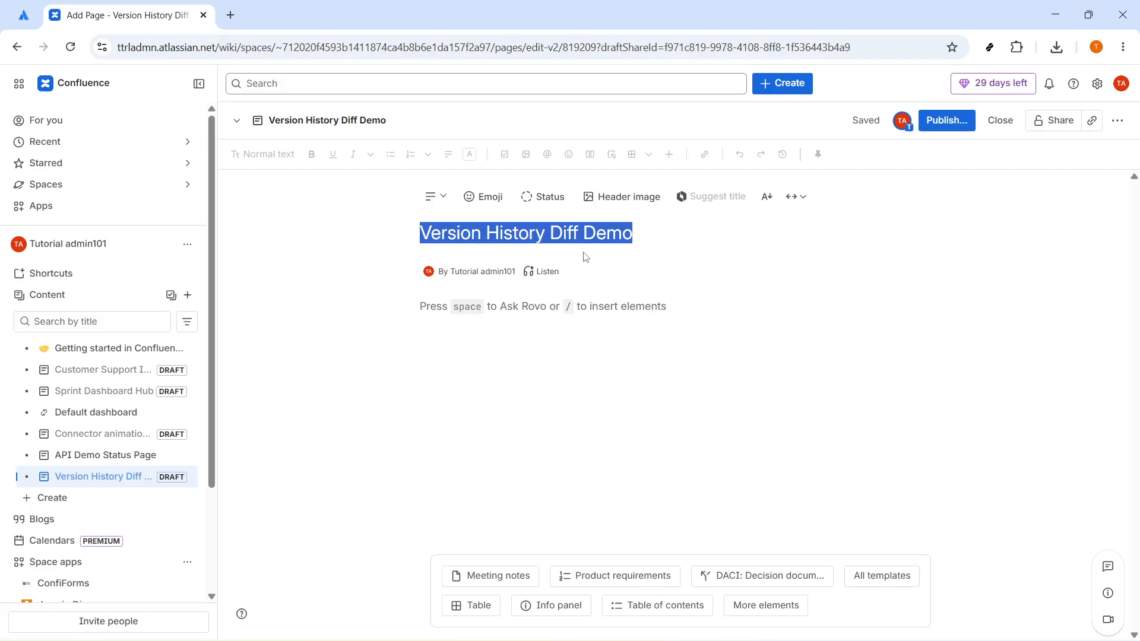
Step: Add the body line "Policy update checklist — Deadline: June 15 — Status: Draft" and publish the page with the default location and open access
{"action": "left_click", "coordinate": [469, 317]}
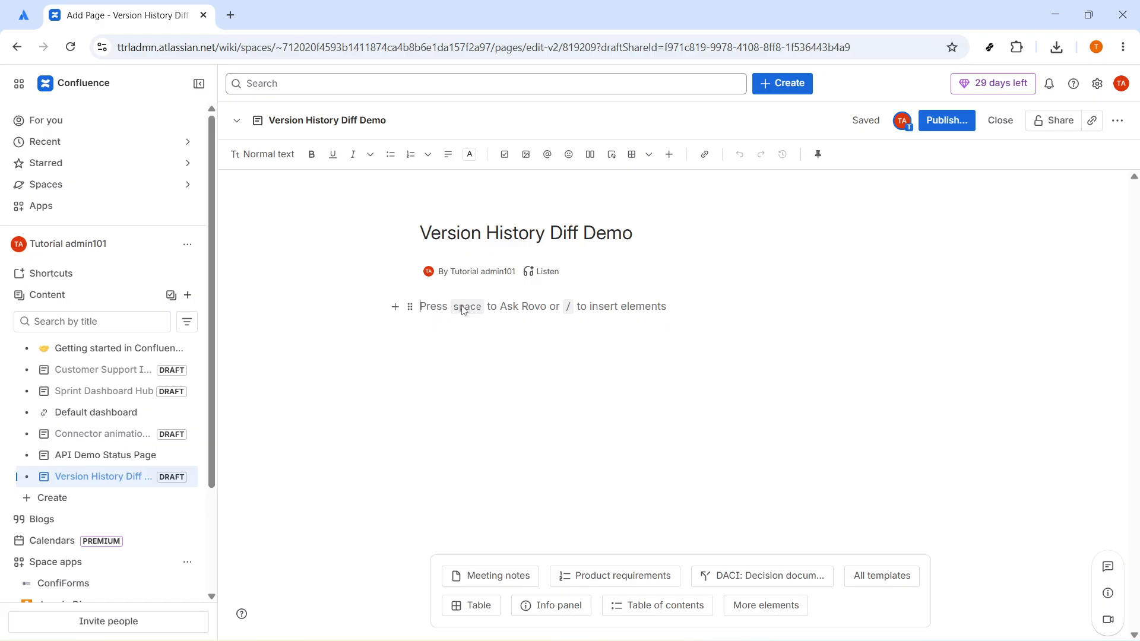
{"action": "type", "text": "Policy update checklist — Deadline: June 15 — Status: Draft"}
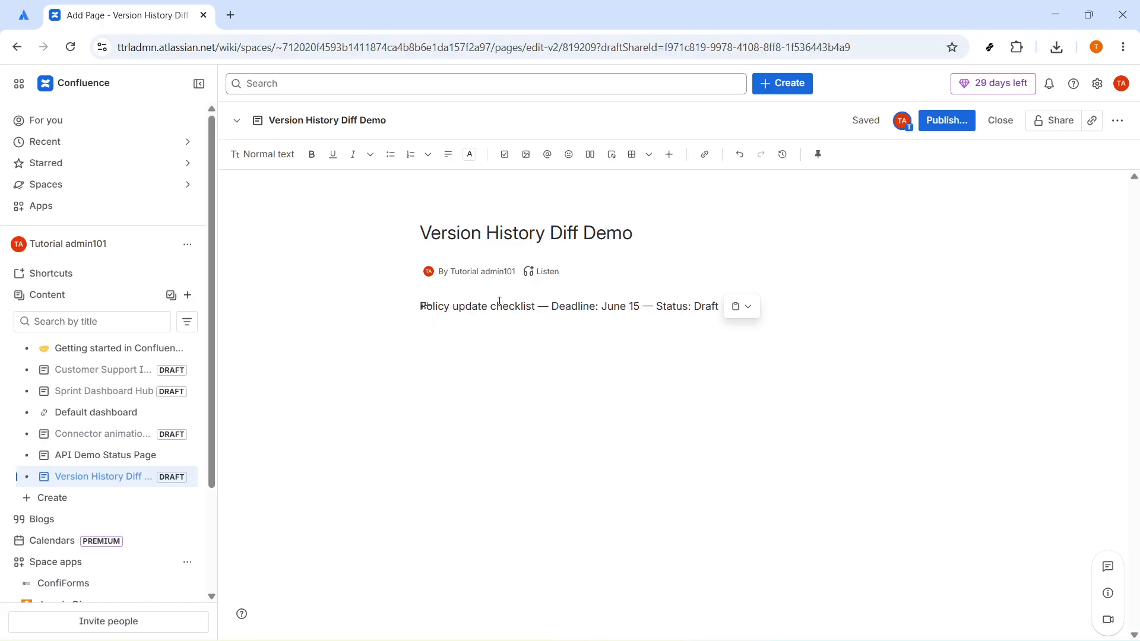
{"action": "key", "text": "ctrl+a"}
{"action": "left_click", "coordinate": [786, 309]}
{"action": "left_click", "coordinate": [966, 123]}
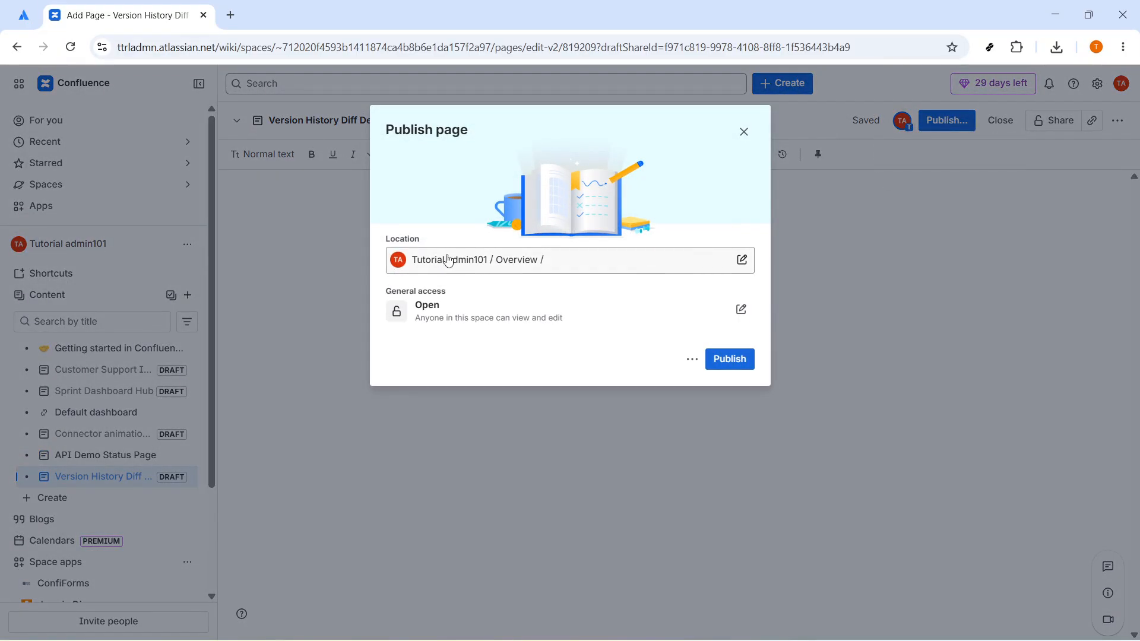
{"action": "left_click", "coordinate": [722, 363]}
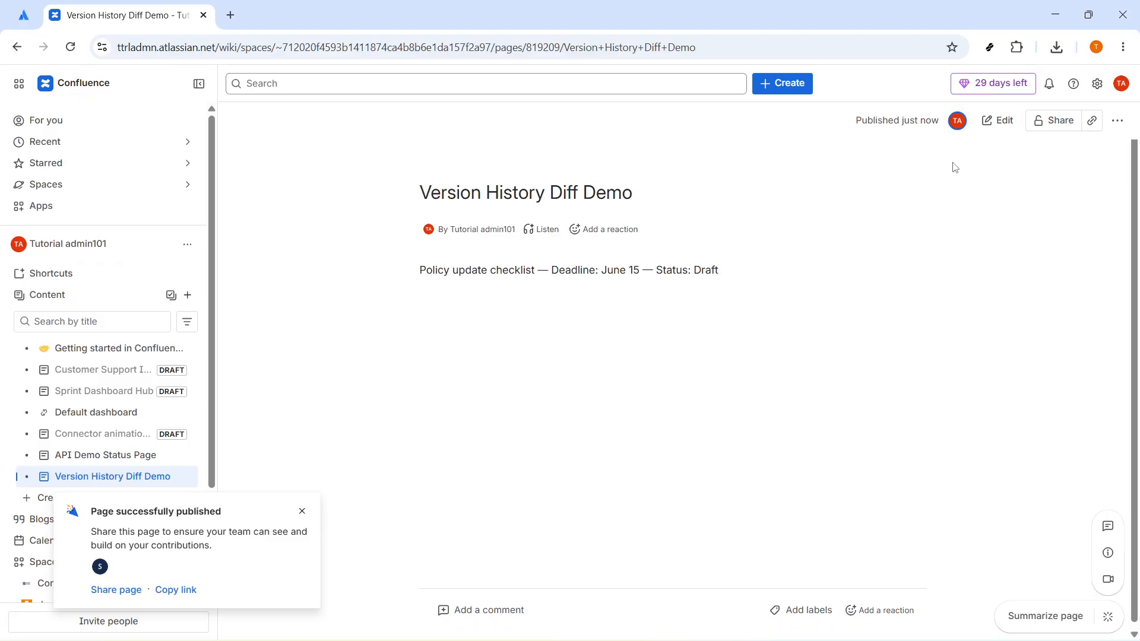
Step: Edit the page to add, below the checklist line, the reviewer's name and "Approval note: Legal review required before launch.", and publish the update
{"action": "left_click", "coordinate": [1003, 123]}
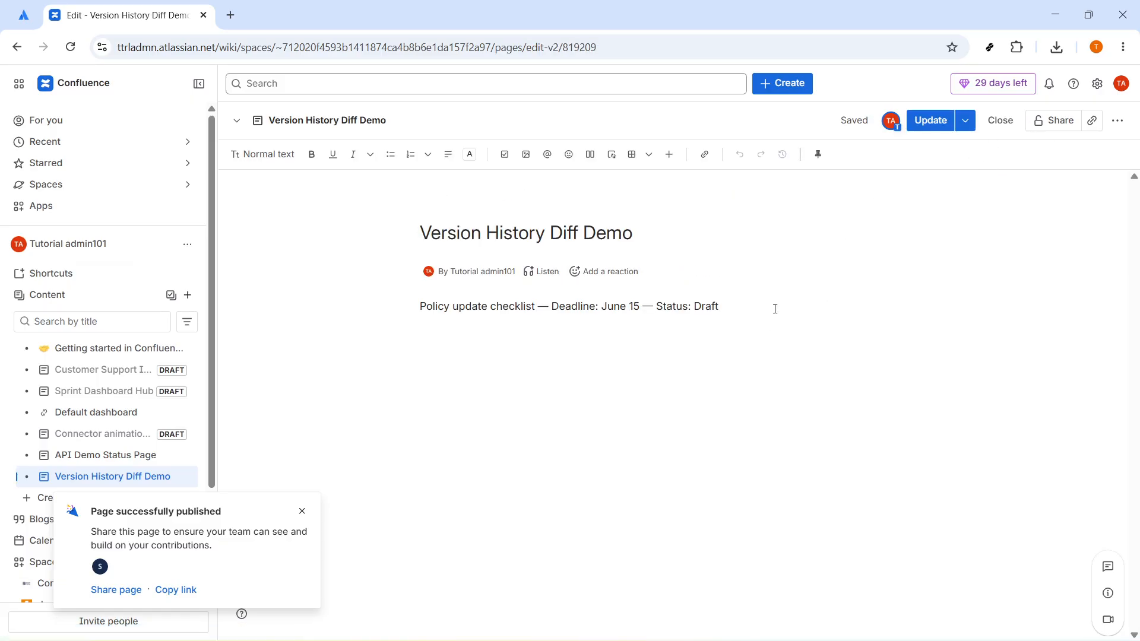
{"action": "key", "text": "Return"}
{"action": "key", "text": "BackSpace"}
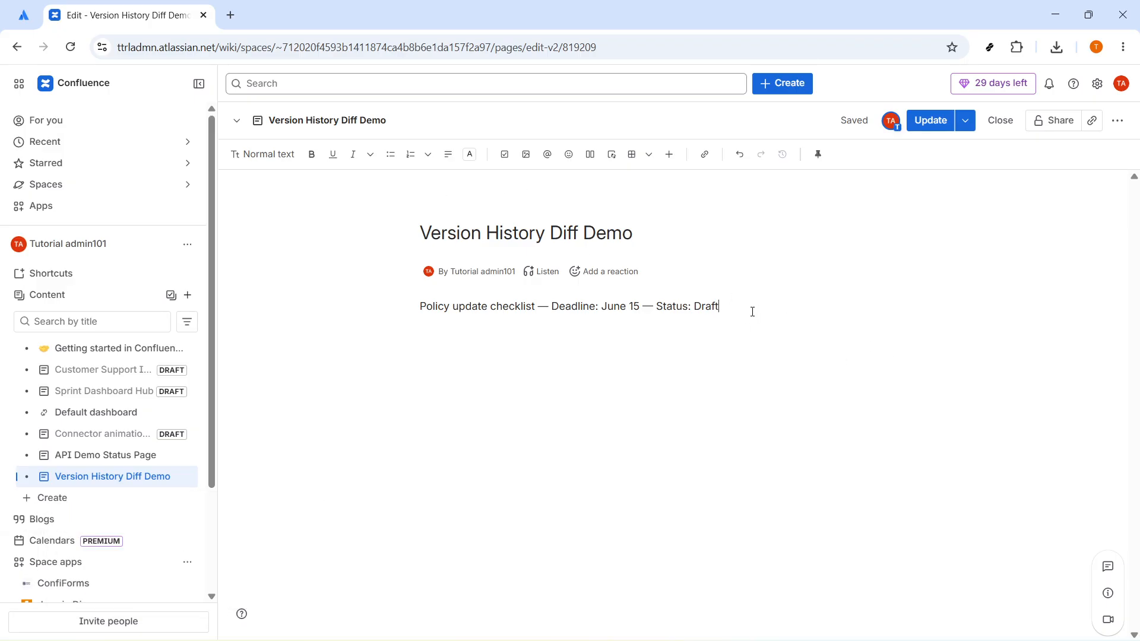
{"action": "key", "text": "Return"}
{"action": "key", "text": "Return"}
{"action": "key", "text": "Return"}
{"action": "type", "text": "Reviewer: Mira Patel — Approval note: Legal review required before launch"}
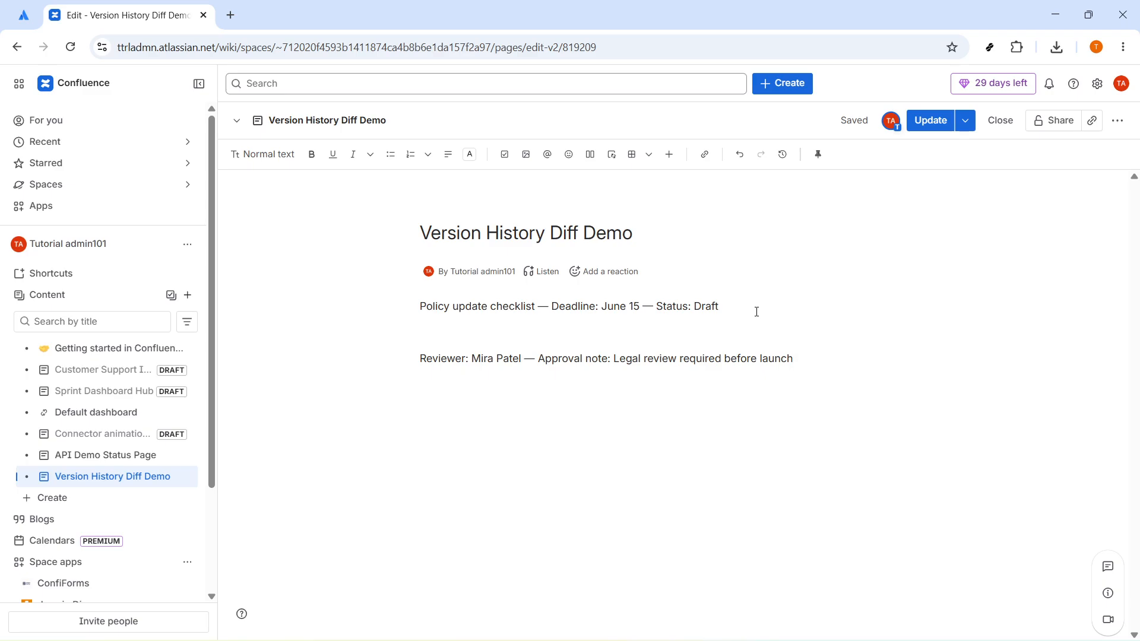
{"action": "triple_click", "coordinate": [762, 363]}
{"action": "left_click", "coordinate": [824, 356]}
{"action": "key", "text": "Return"}
{"action": "key", "text": "Return"}
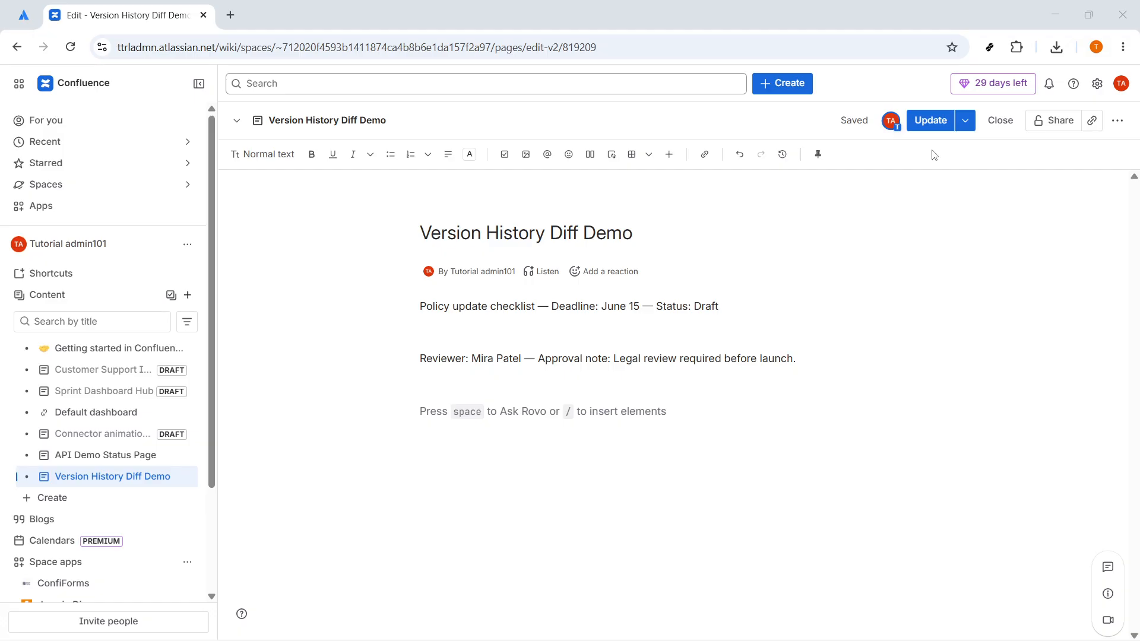
{"action": "left_click", "coordinate": [929, 126]}
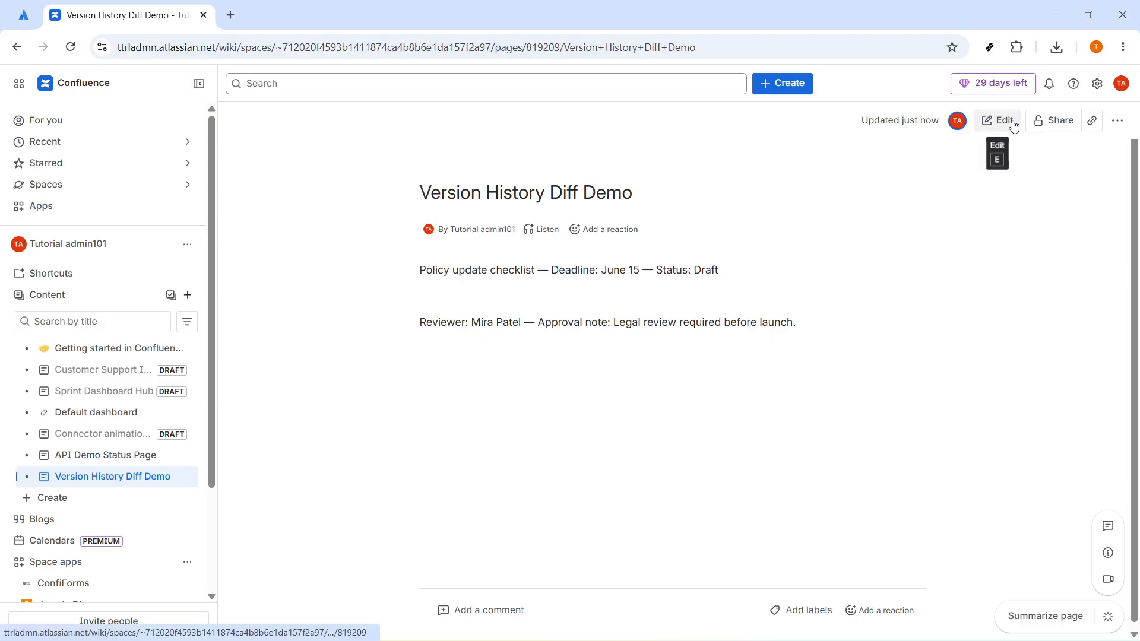
Step: Reopen the page for editing, view its latest changes, and update the page again without editing the text
{"action": "left_click", "coordinate": [1008, 120]}
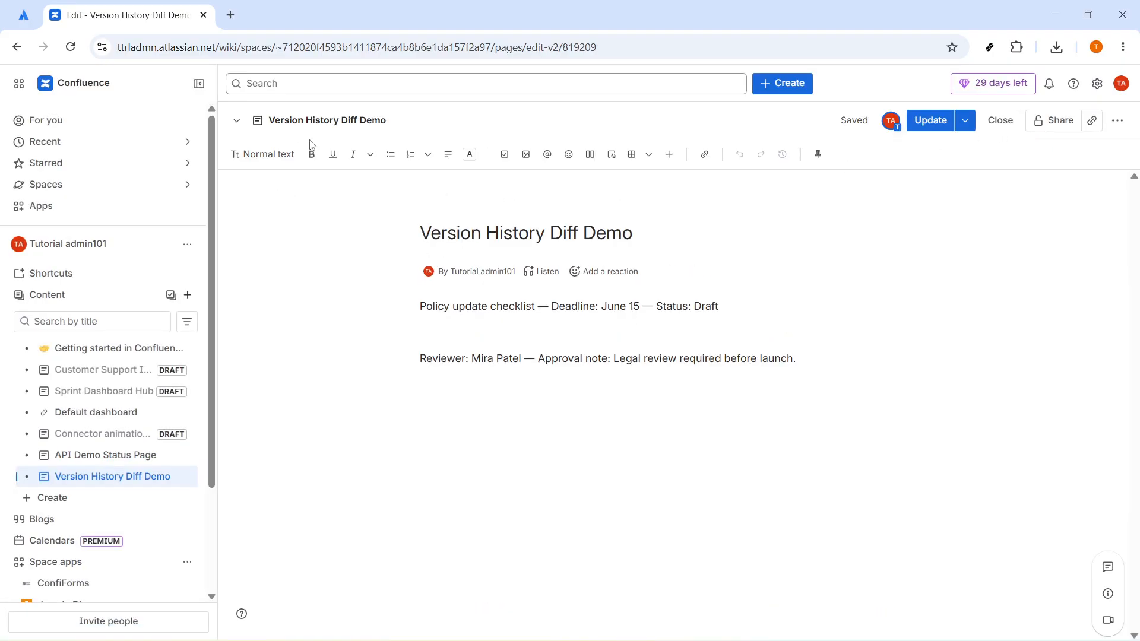
{"action": "left_click", "coordinate": [1118, 122]}
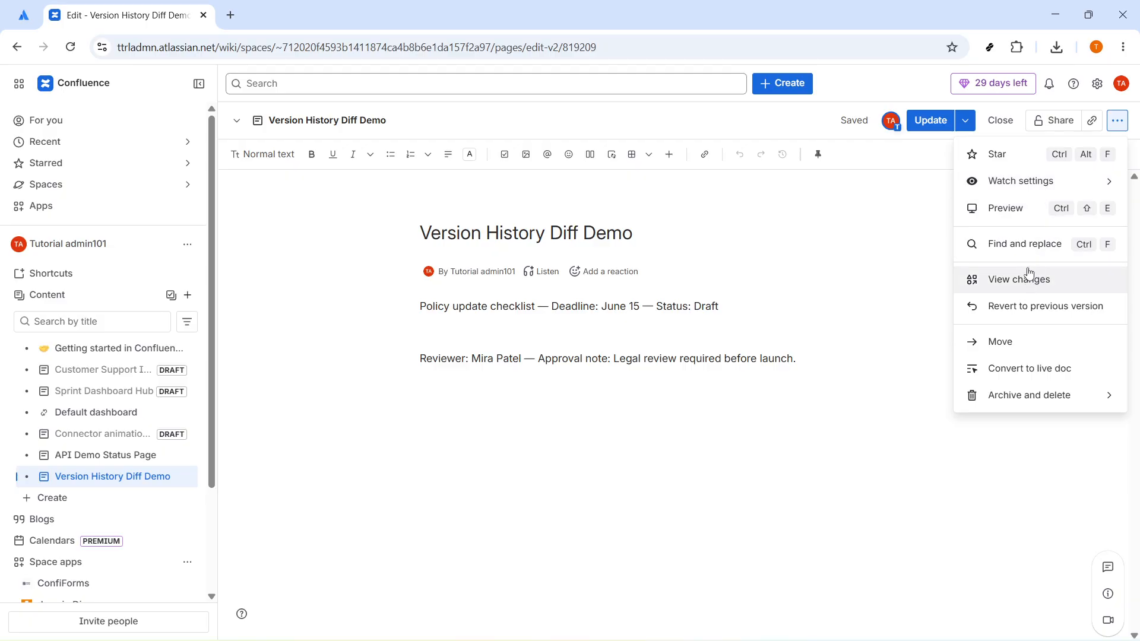
{"action": "mouse_move", "coordinate": [1050, 191]}
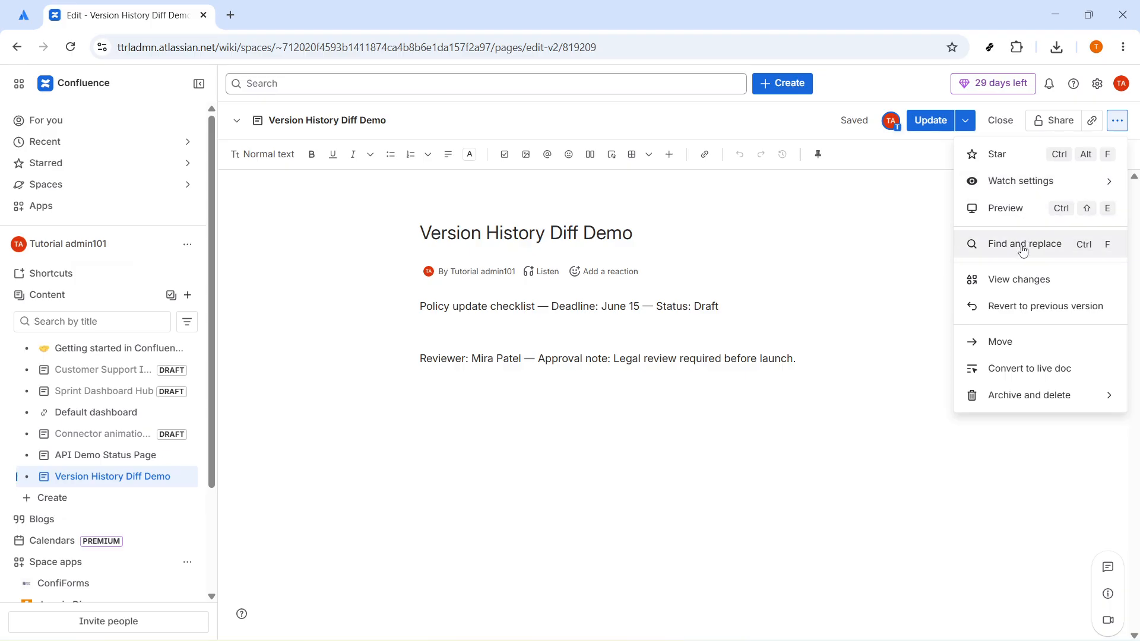
{"action": "left_click", "coordinate": [1012, 290]}
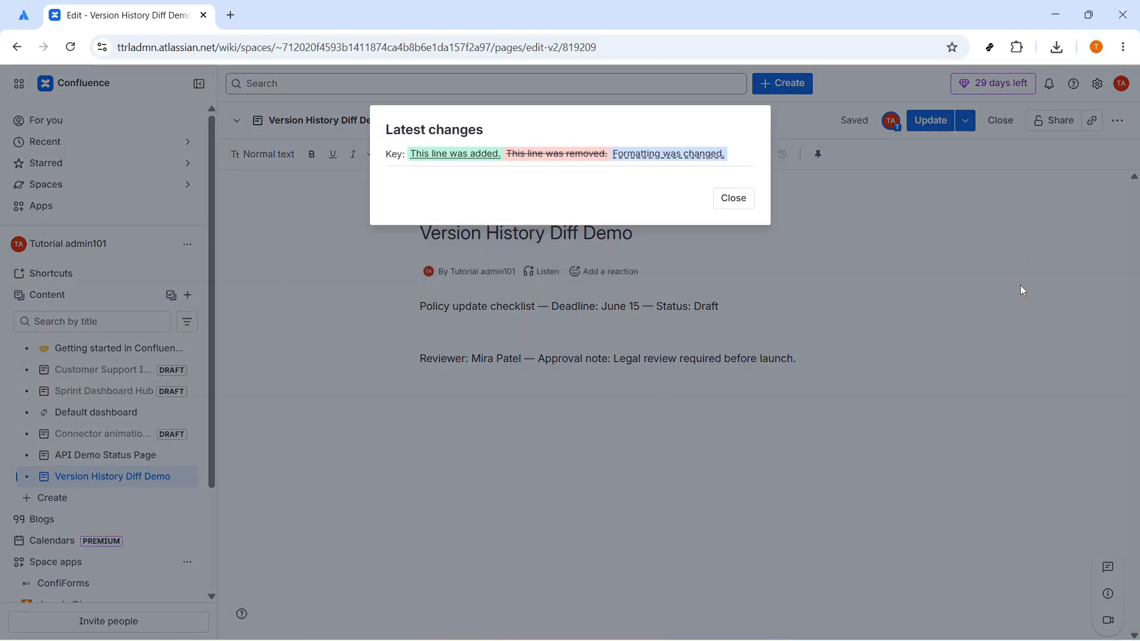
{"action": "left_click_drag", "start_coordinate": [387, 130], "coordinate": [495, 133]}
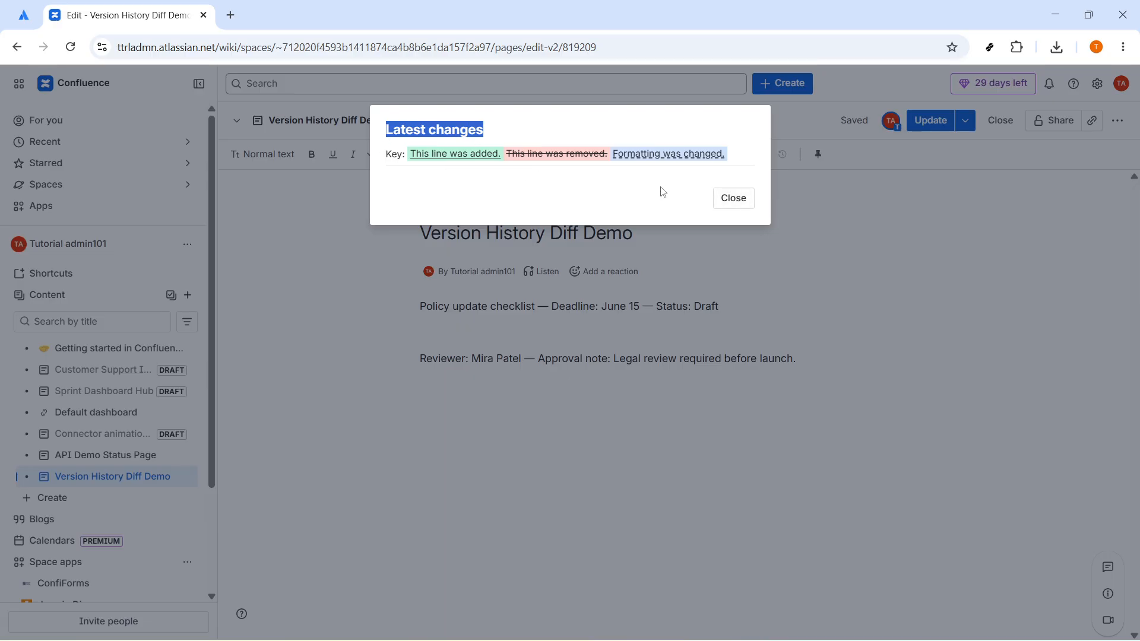
{"action": "left_click", "coordinate": [734, 200]}
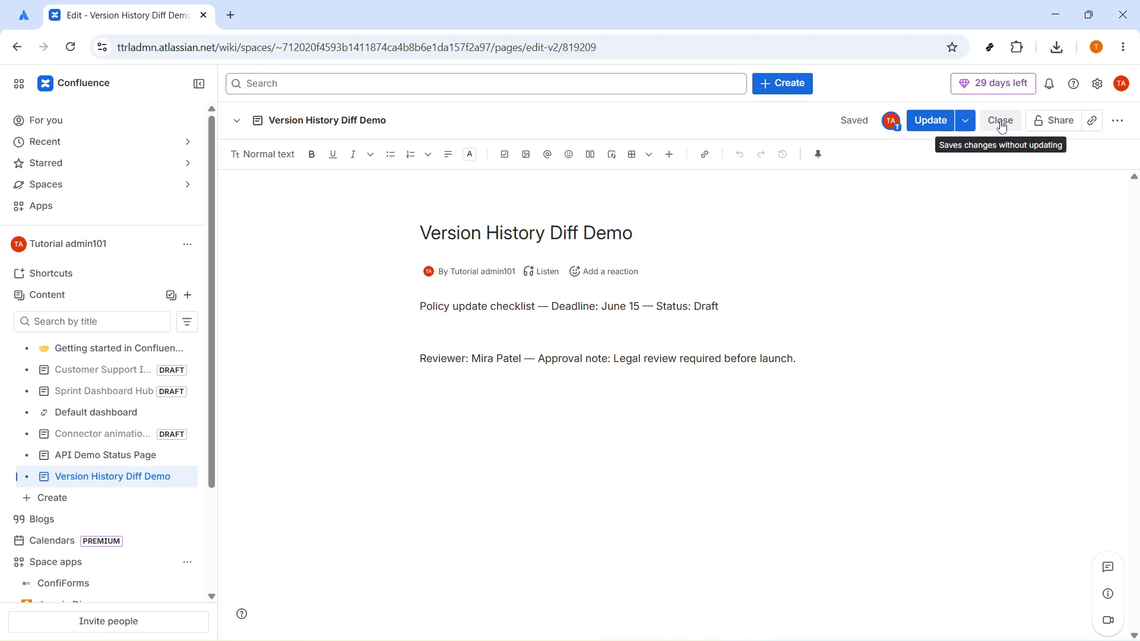
{"action": "left_click", "coordinate": [938, 122]}
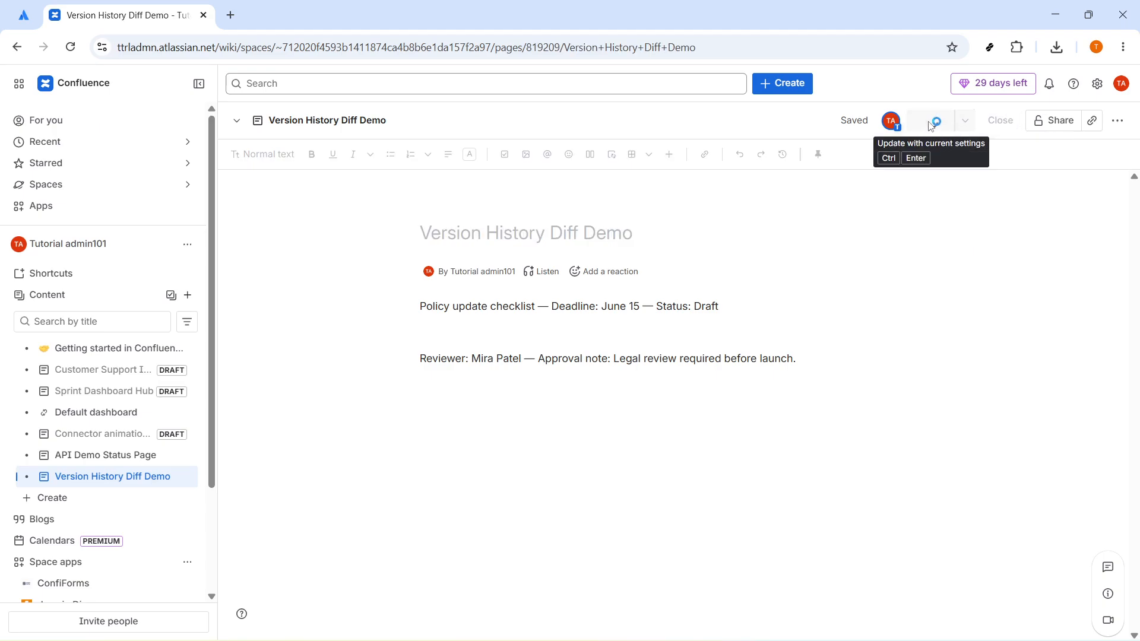
{"action": "left_click", "coordinate": [1124, 125]}
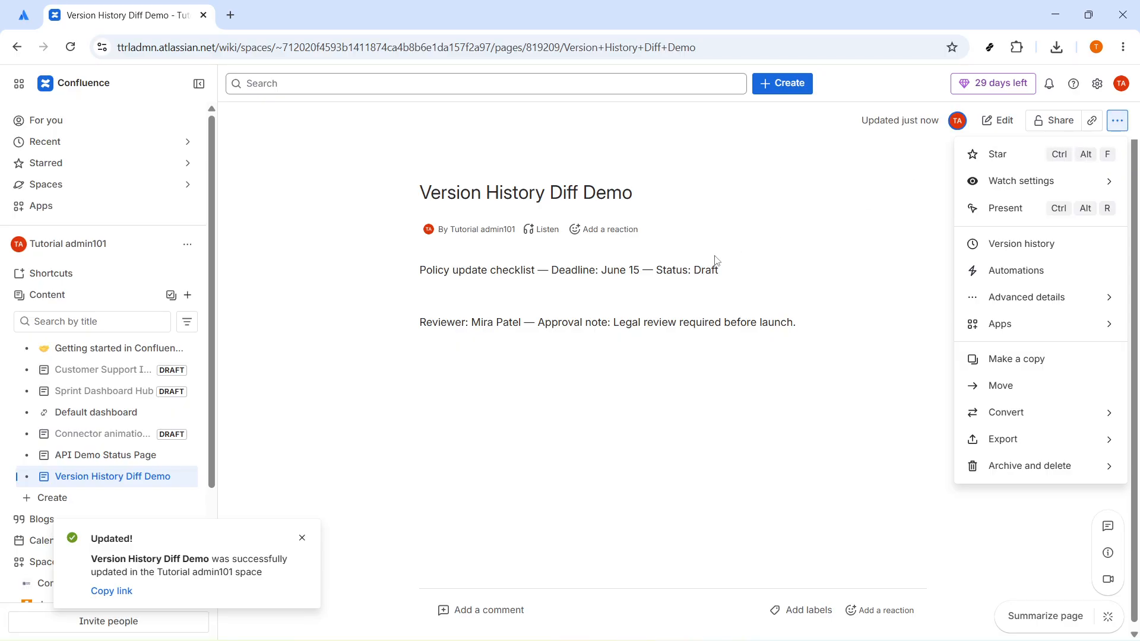
{"action": "left_click", "coordinate": [734, 275]}
{"action": "double_click", "coordinate": [736, 281]}
{"action": "triple_click", "coordinate": [721, 275]}
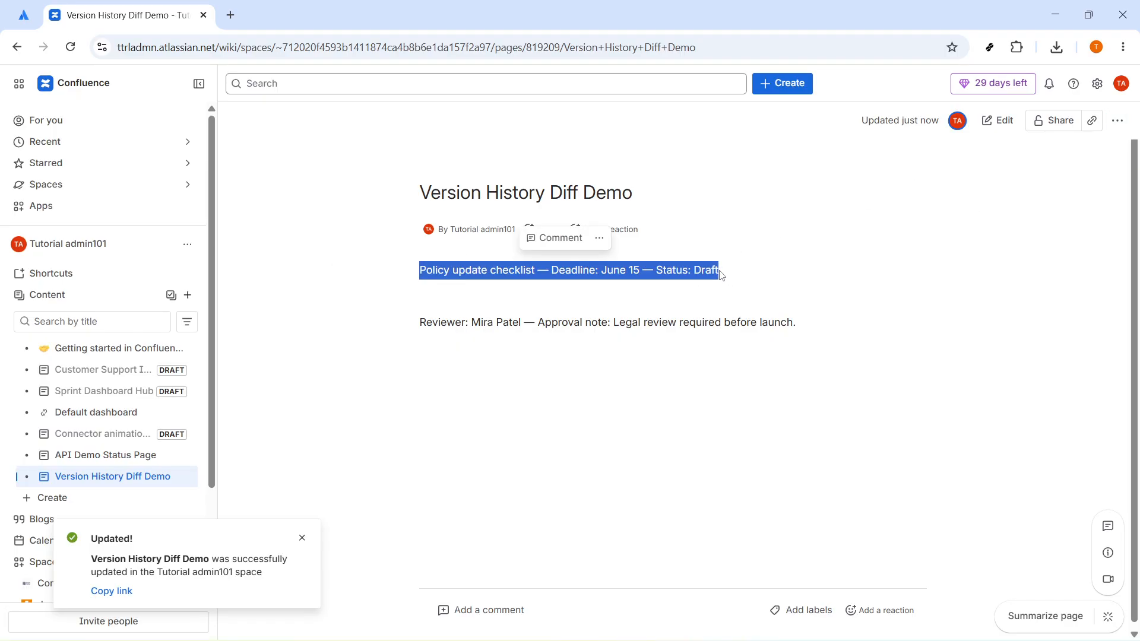
{"action": "left_click", "coordinate": [476, 294]}
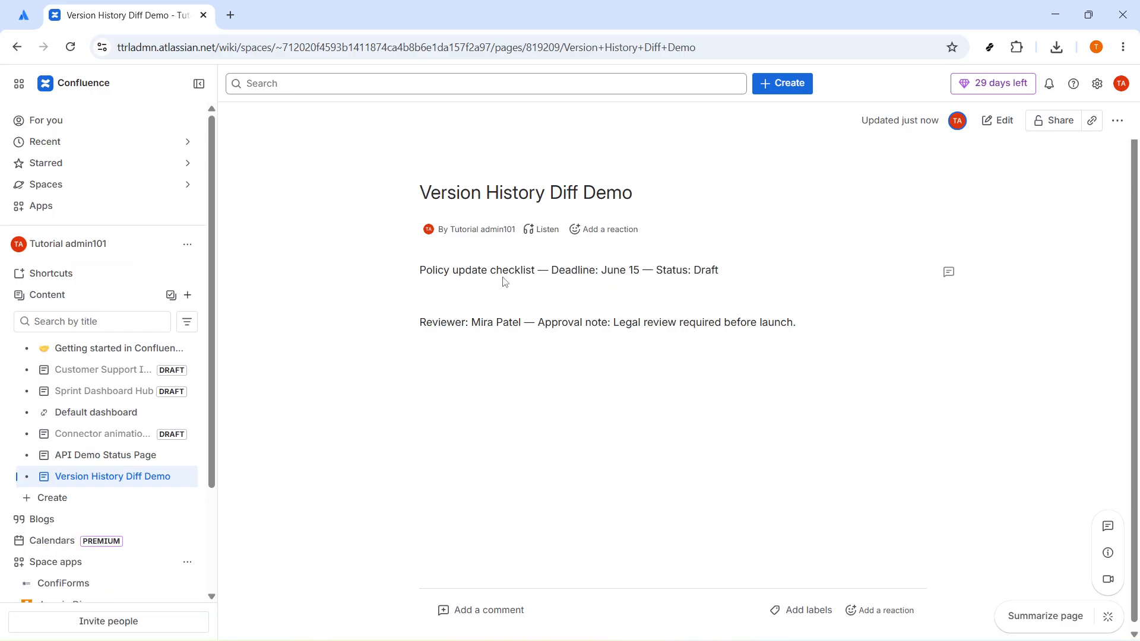
{"action": "left_click_drag", "start_coordinate": [417, 274], "coordinate": [794, 333]}
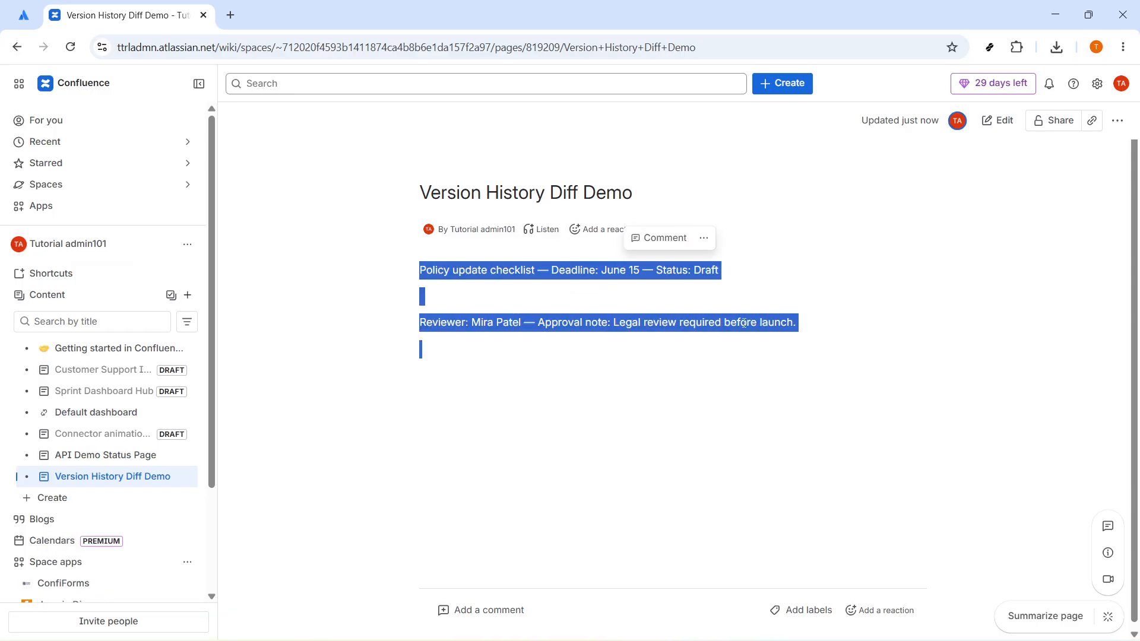
{"action": "left_click", "coordinate": [1118, 121]}
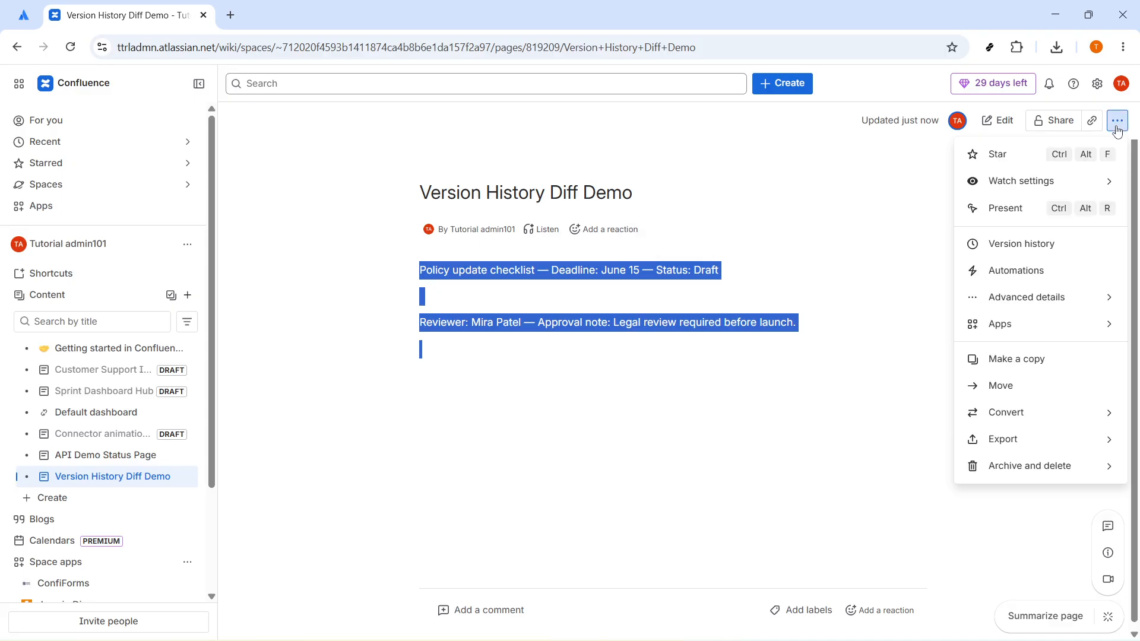
{"action": "right_click", "coordinate": [712, 270]}
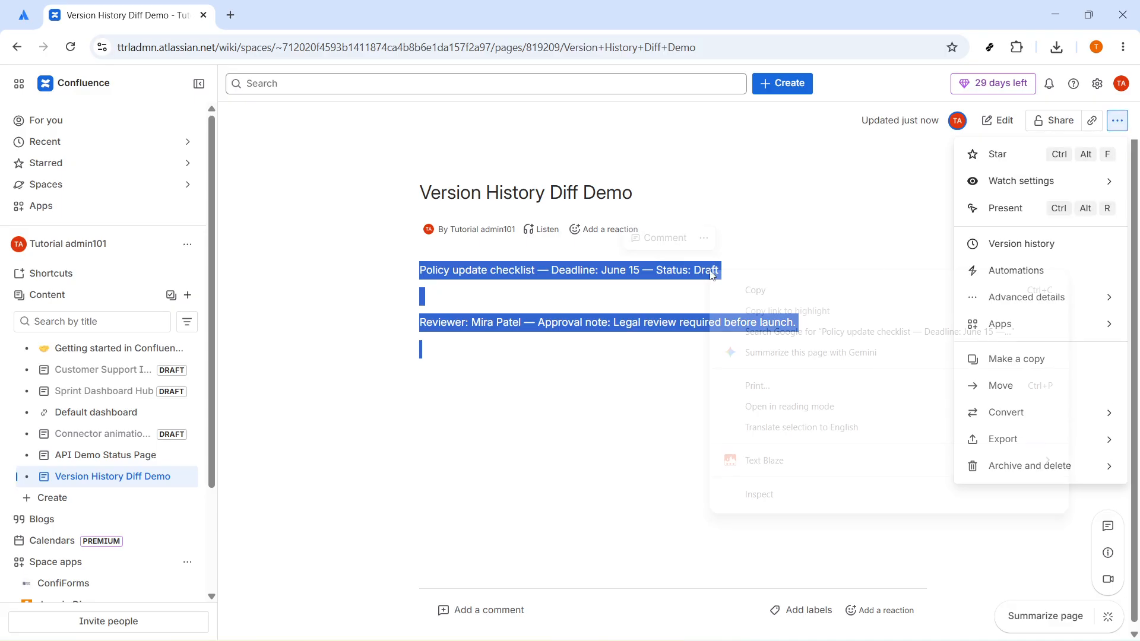
{"action": "left_click", "coordinate": [699, 240]}
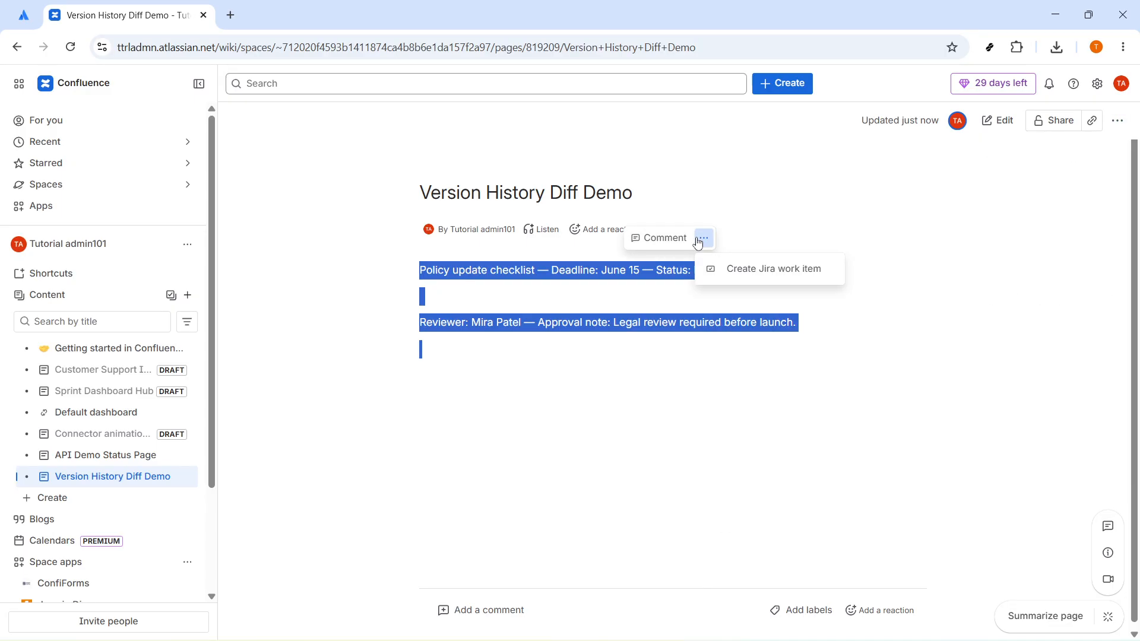
Step: Open the page's version history and compare the highlighted changes in versions V2 and V1
{"action": "left_click", "coordinate": [1118, 121]}
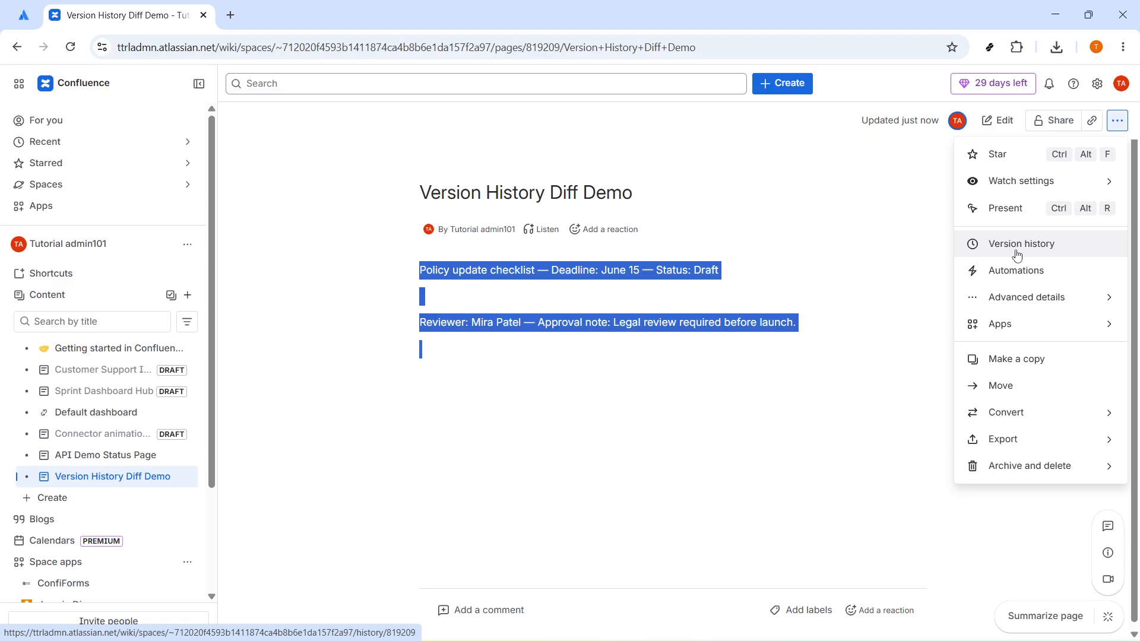
{"action": "mouse_move", "coordinate": [1034, 411]}
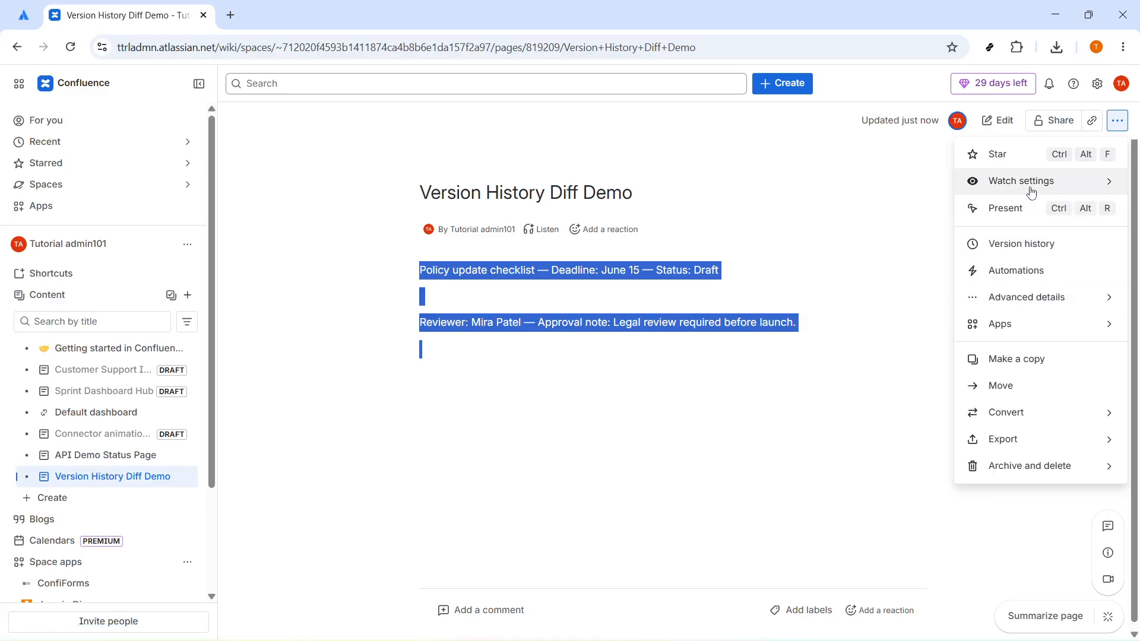
{"action": "left_click", "coordinate": [1033, 244]}
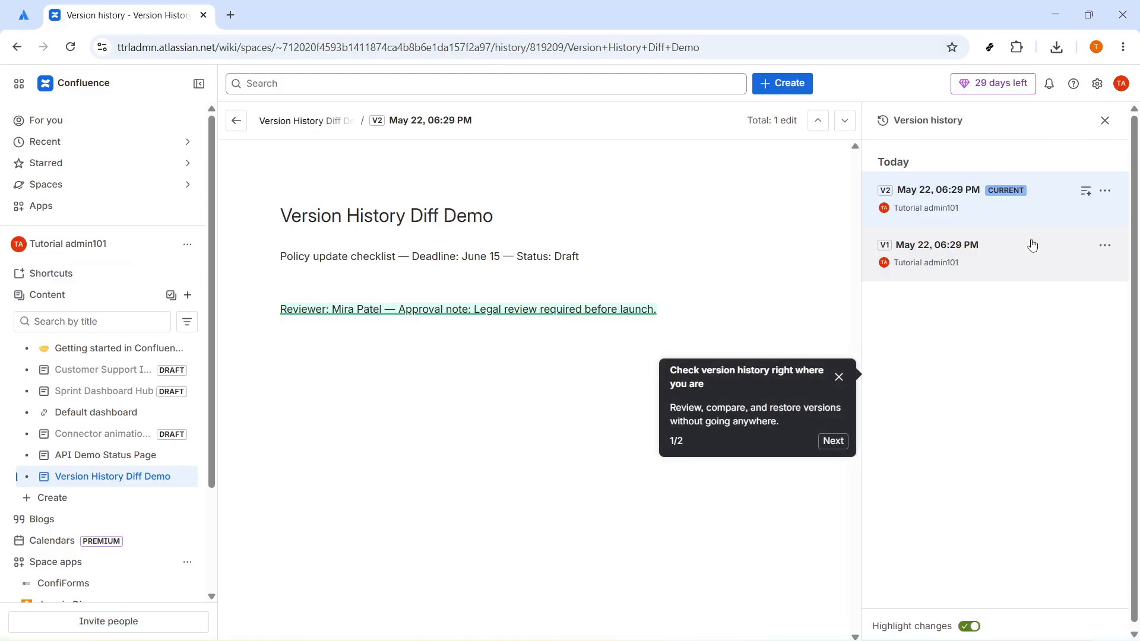
{"action": "left_click", "coordinate": [965, 195]}
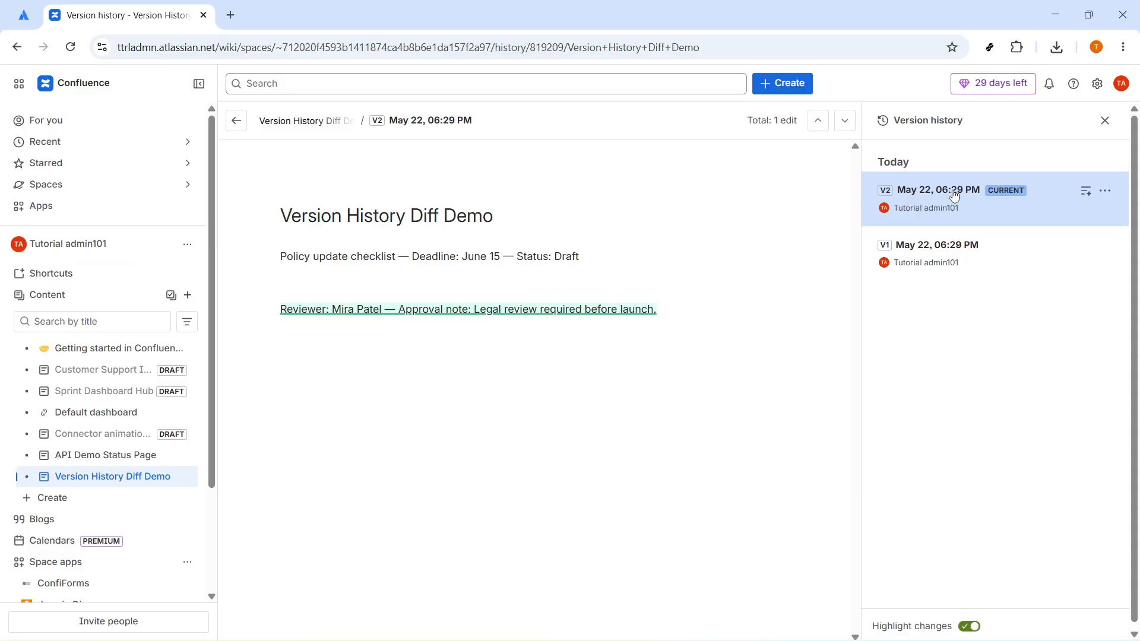
{"action": "left_click", "coordinate": [1023, 262]}
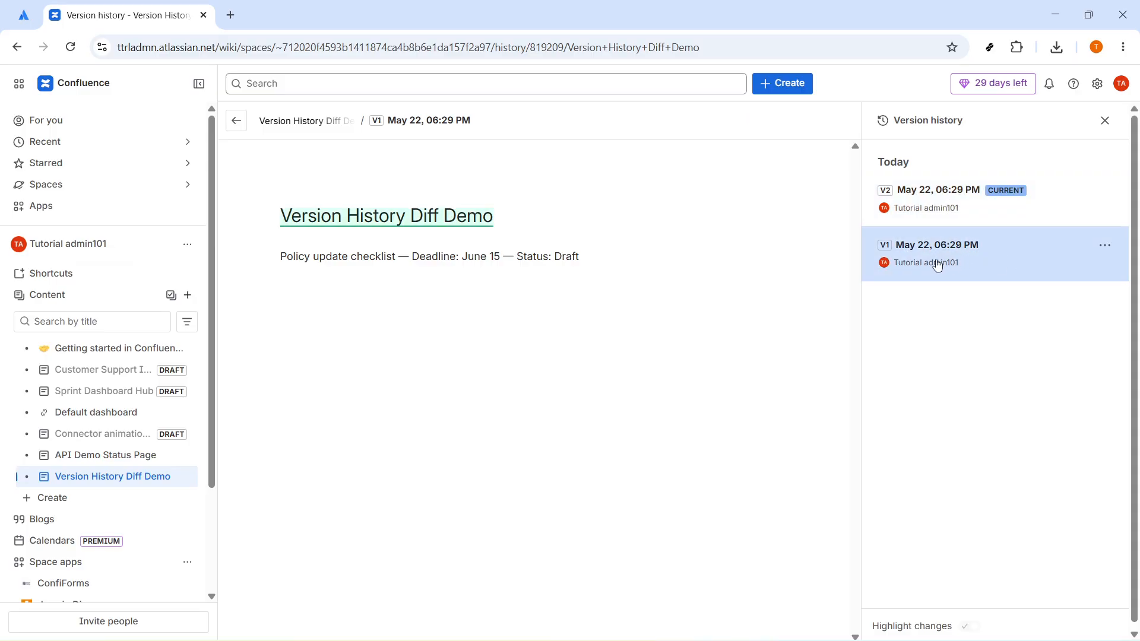
{"action": "left_click", "coordinate": [914, 211]}
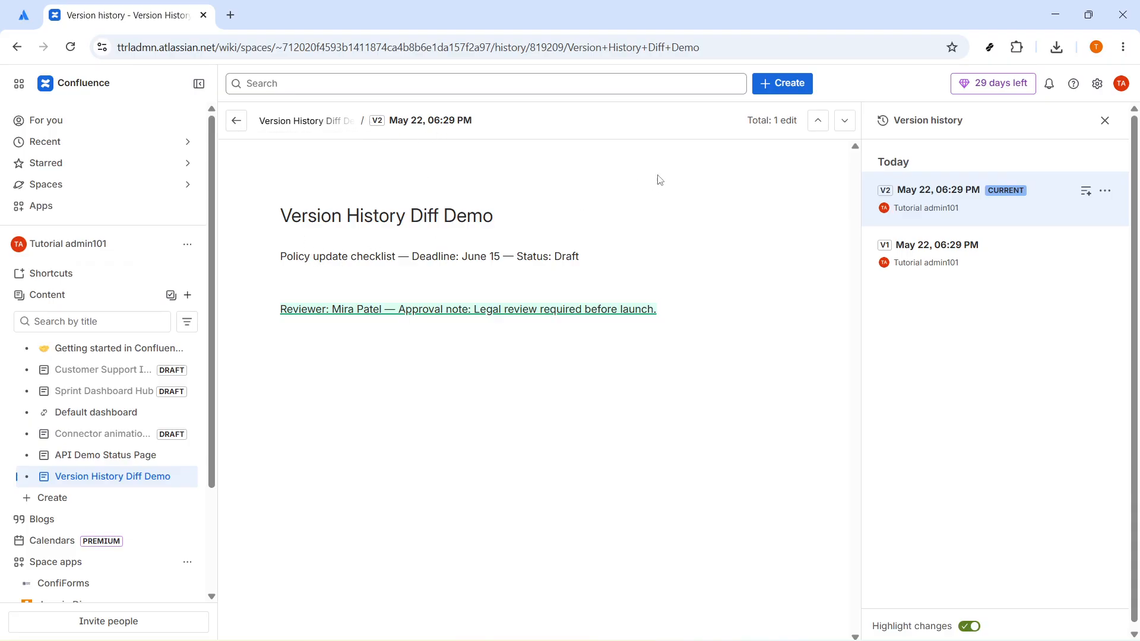
{"action": "left_click", "coordinate": [891, 254]}
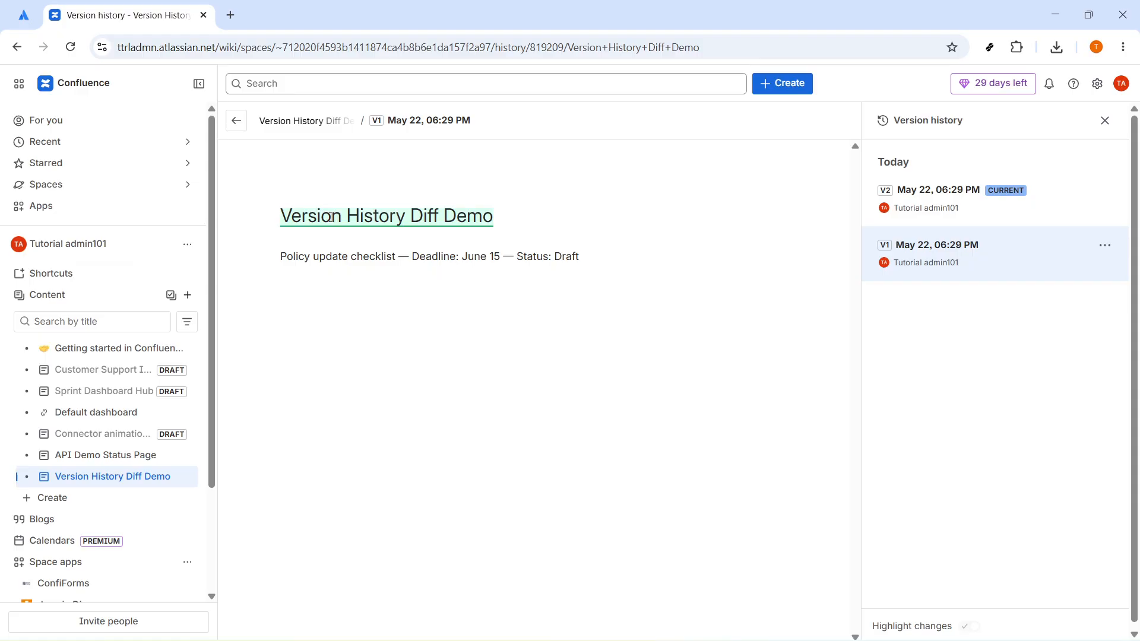
Step: Alternate between versions V2 and V1 to compare their content, and return to the Version History Diff Demo page
{"action": "left_click", "coordinate": [971, 208]}
{"action": "left_click", "coordinate": [940, 252]}
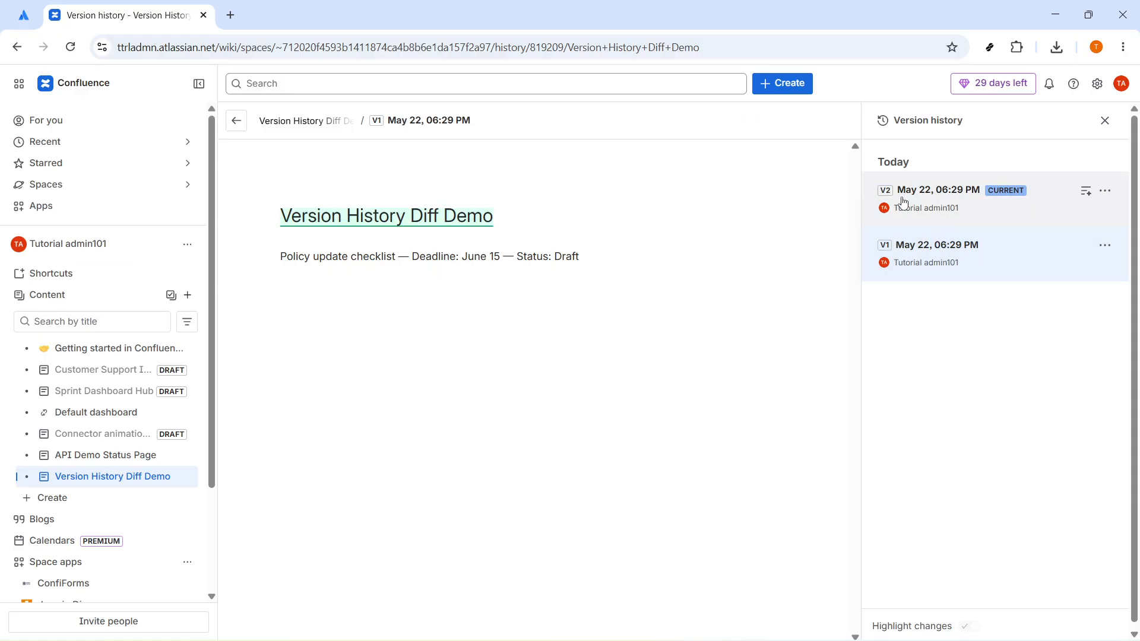
{"action": "left_click", "coordinate": [918, 203]}
{"action": "left_click", "coordinate": [920, 256]}
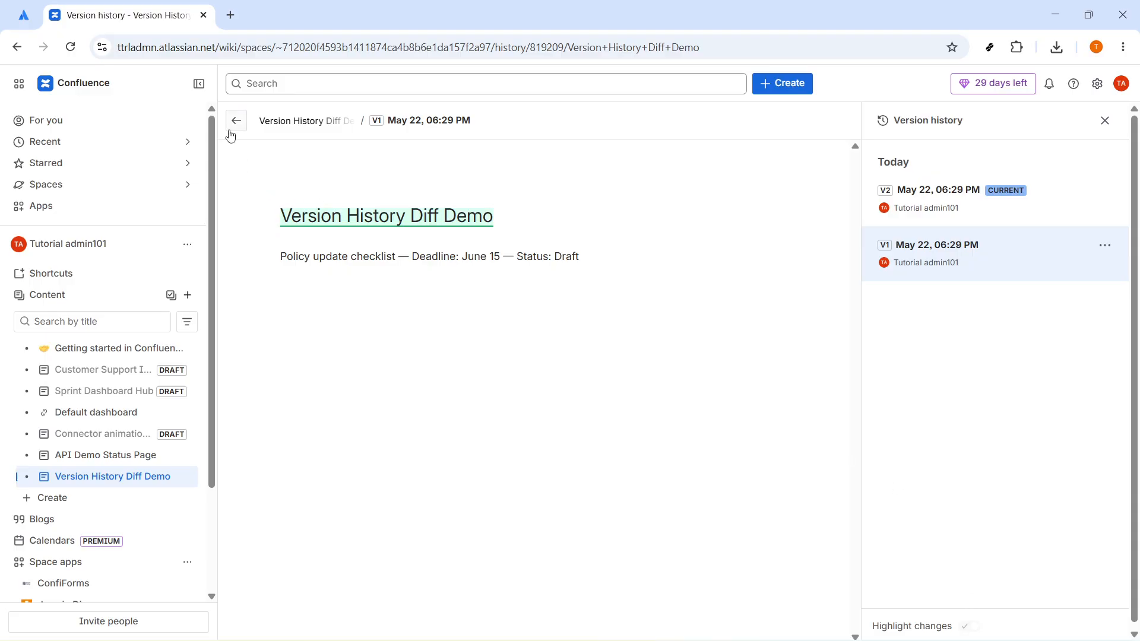
{"action": "left_click", "coordinate": [299, 121]}
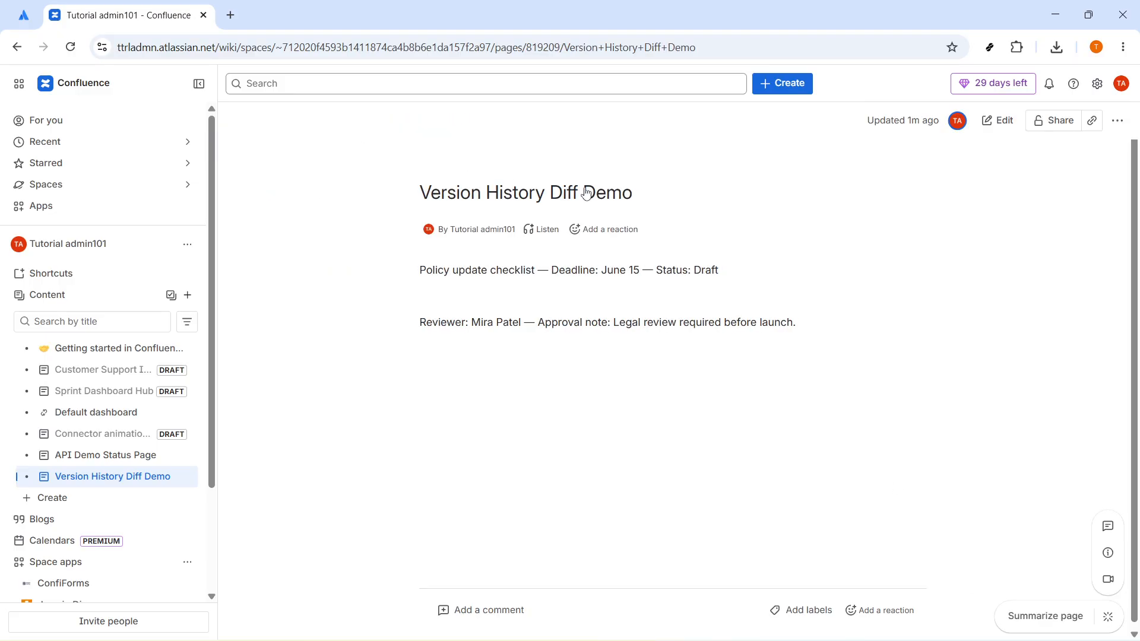
Step: Reopen the version history of the Version History Diff Demo page, view version V1, and switch back to the current version V2
{"action": "left_click", "coordinate": [1118, 120]}
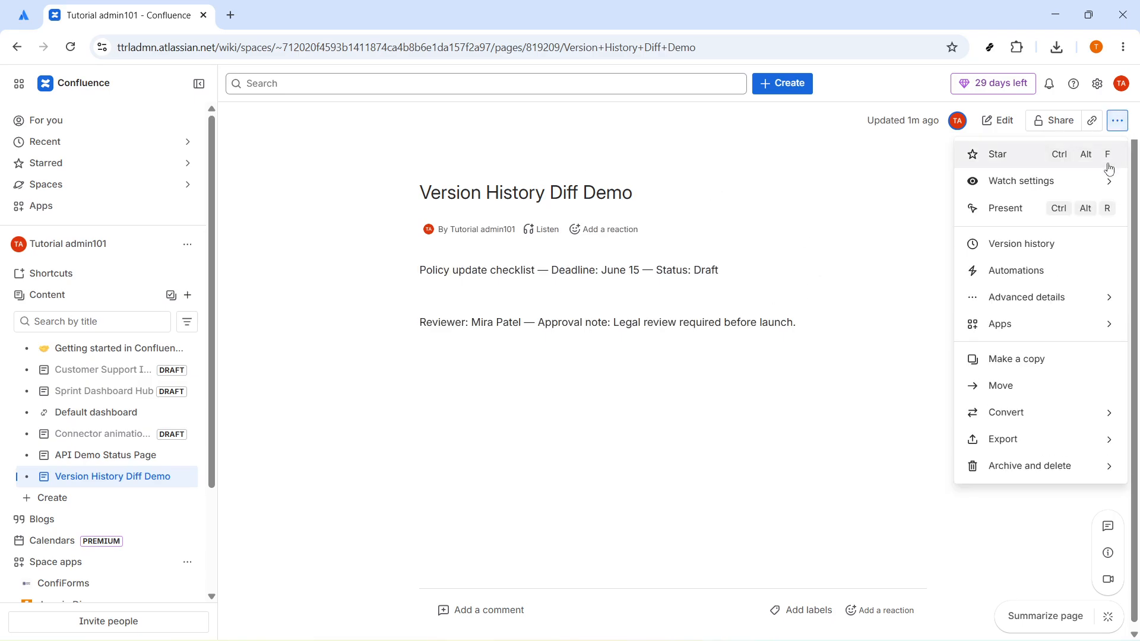
{"action": "left_click", "coordinate": [1079, 250]}
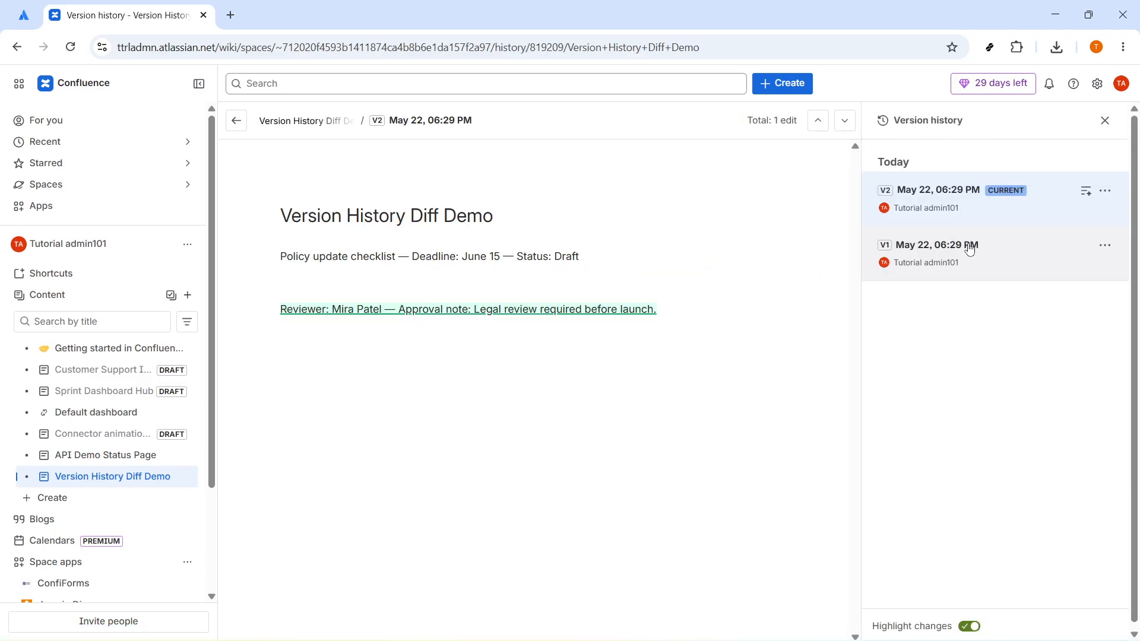
{"action": "left_click", "coordinate": [945, 264]}
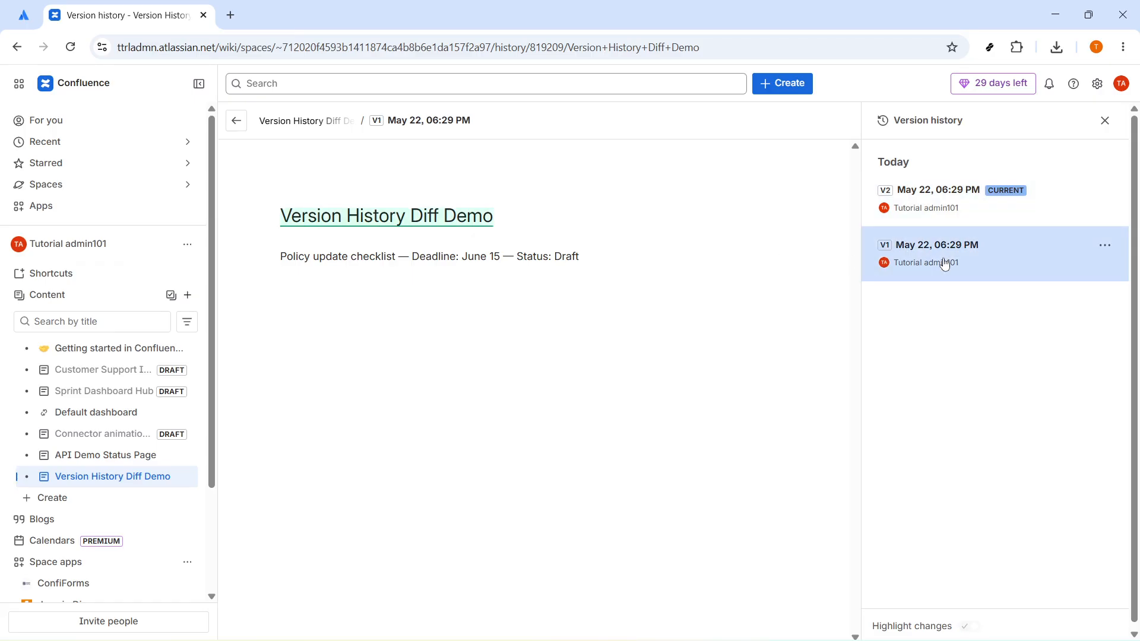
{"action": "left_click", "coordinate": [946, 213]}
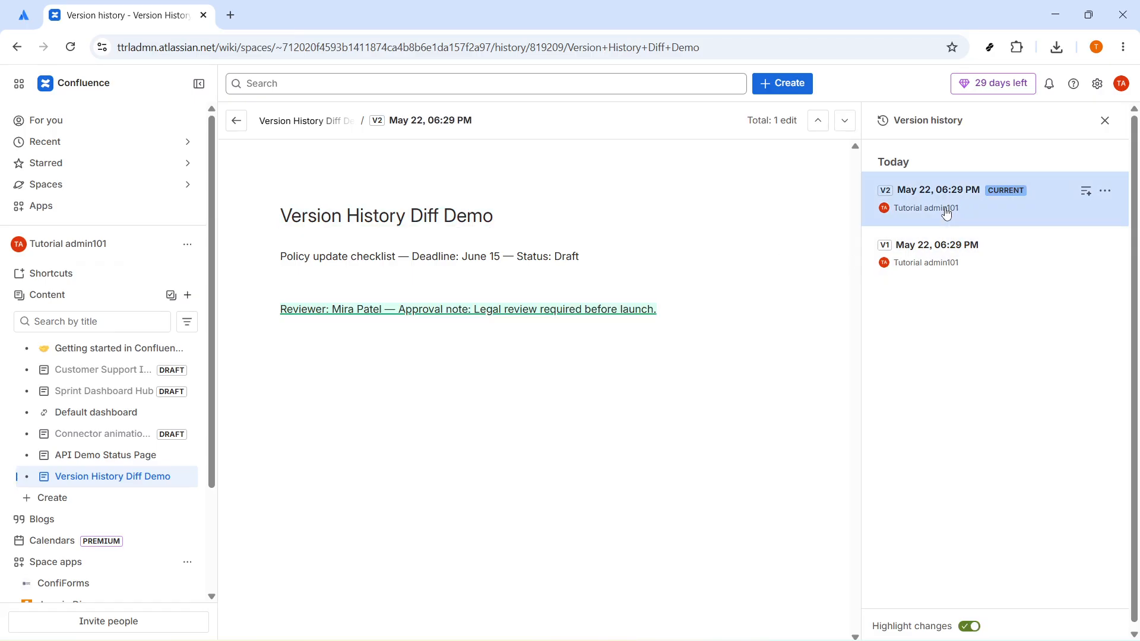